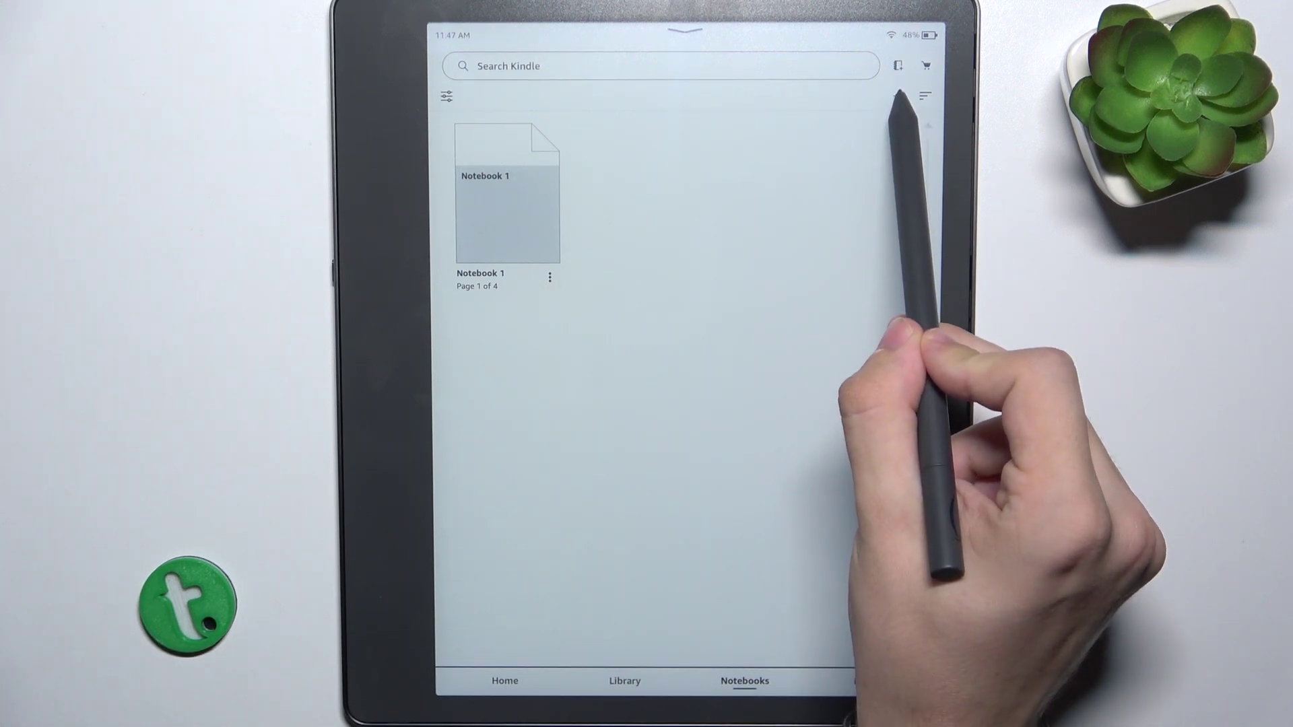
Start a new notebook, clear the default 'Notebook 2' name for 'tutorial', and pick the lined template.
left_click(899, 96)
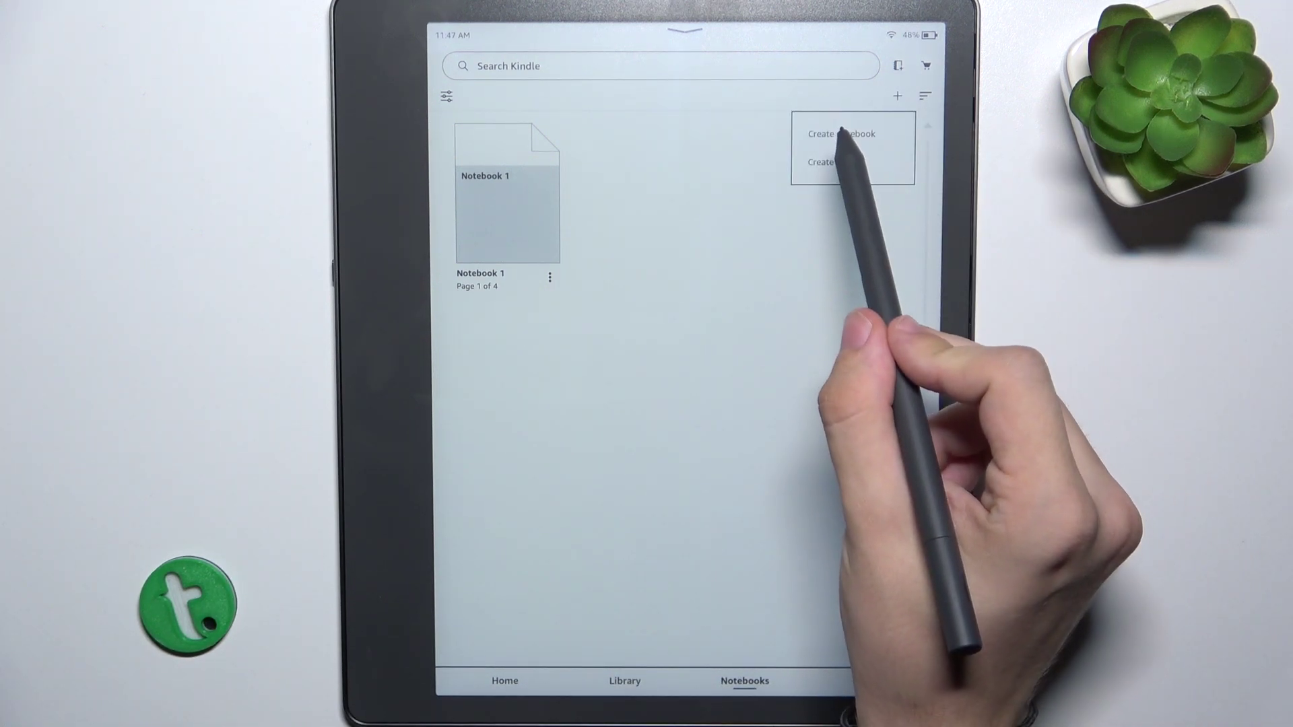
left_click(840, 133)
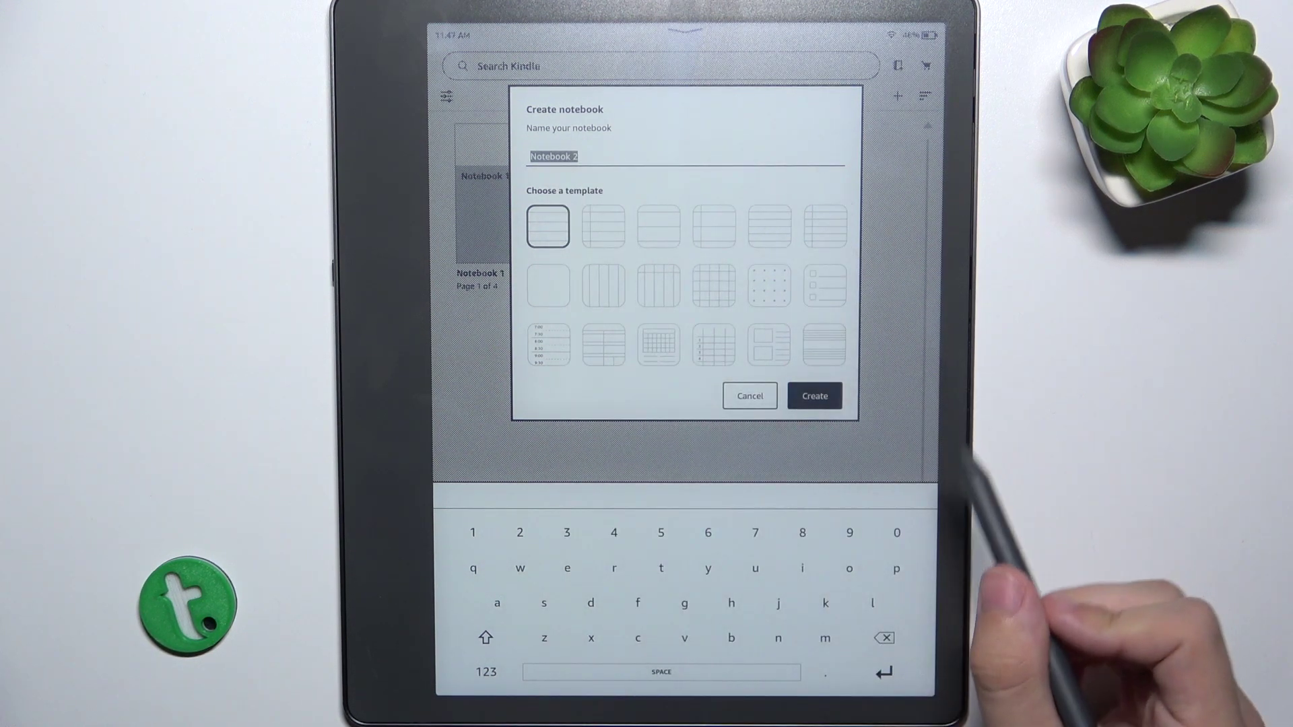
left_click(886, 638)
type("tutorial")
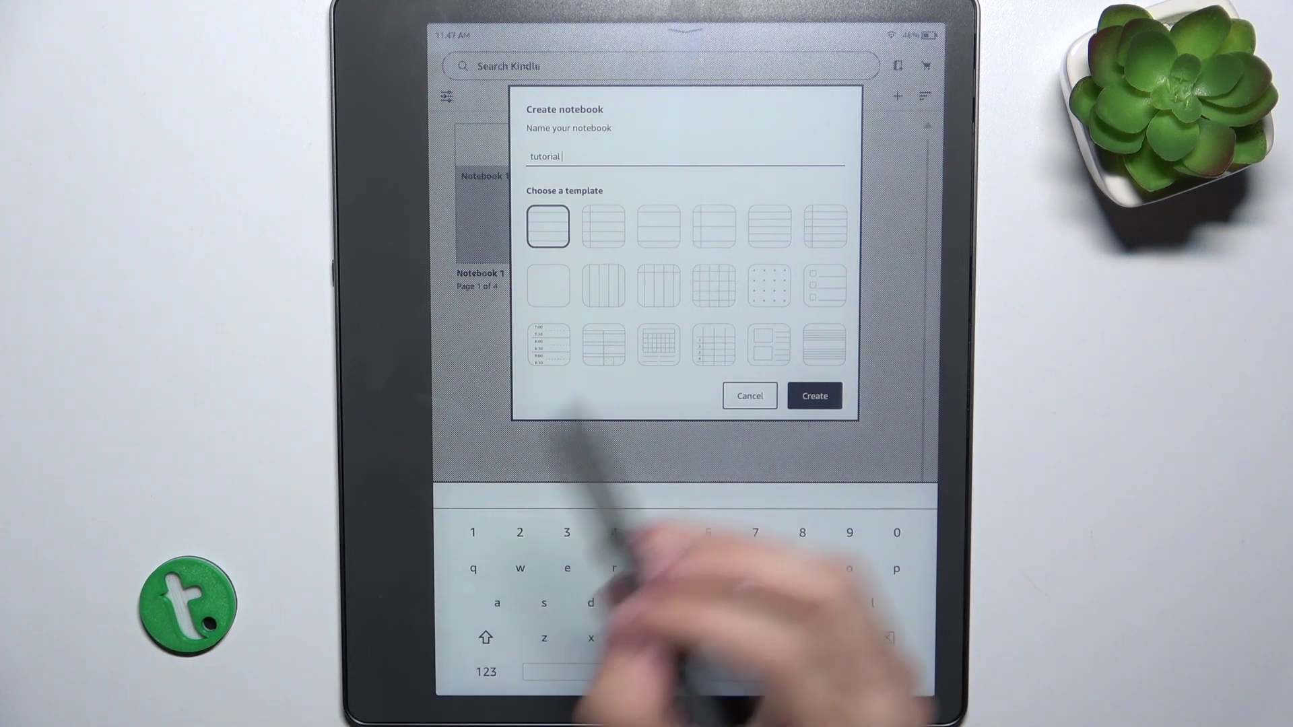
left_click(603, 226)
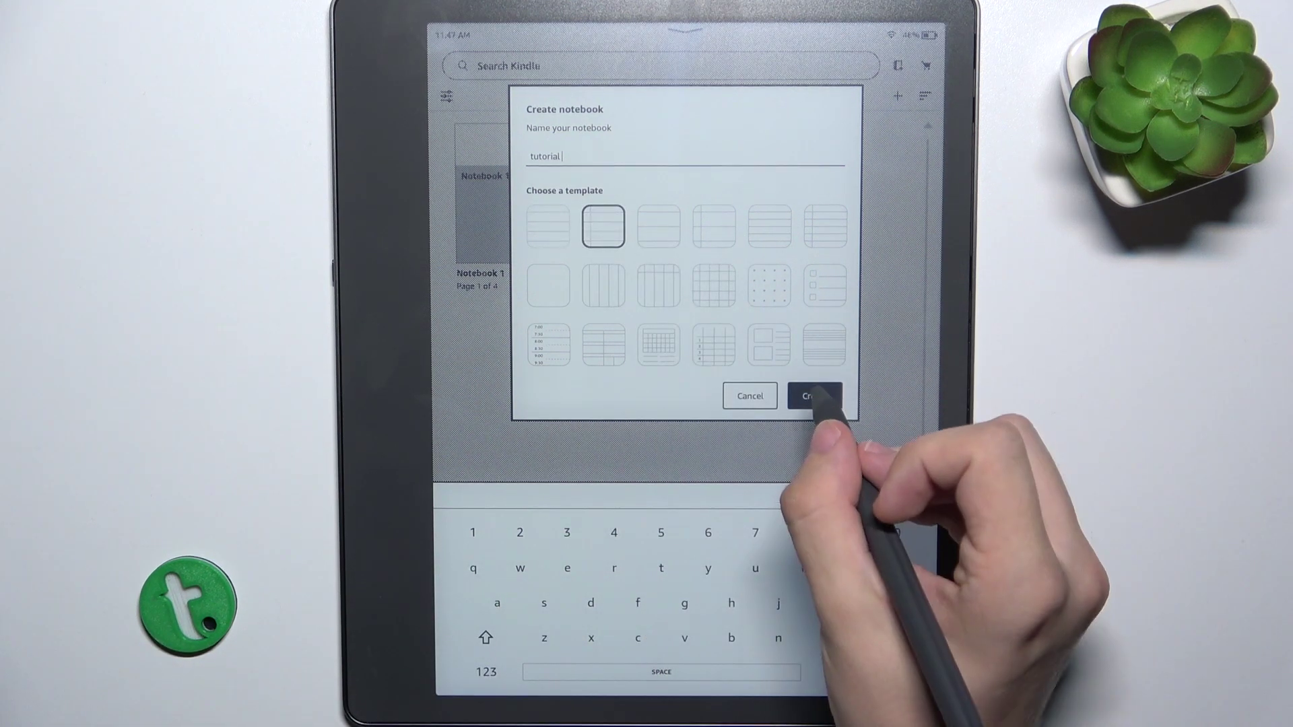
Create the lined 'tutorial' notebook and dismiss the note-taking tip and stylus toolbar tour.
left_click(814, 396)
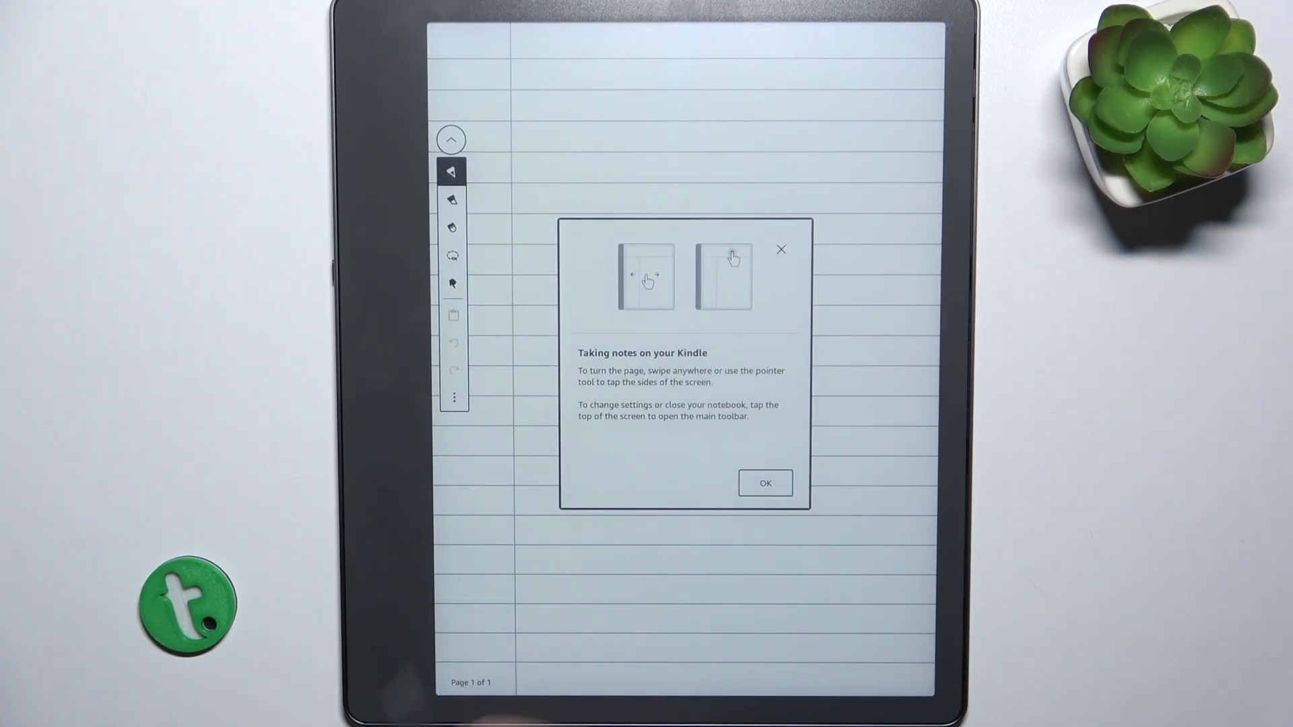
left_click(765, 483)
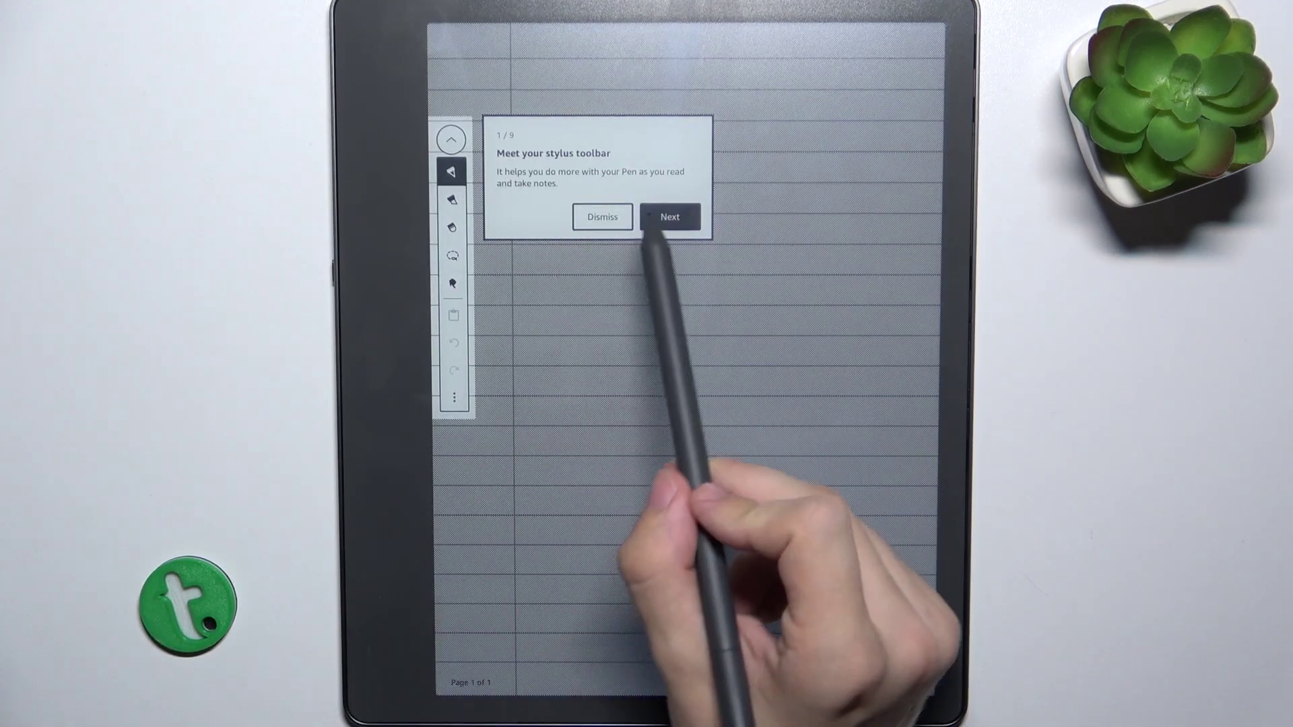
left_click(602, 216)
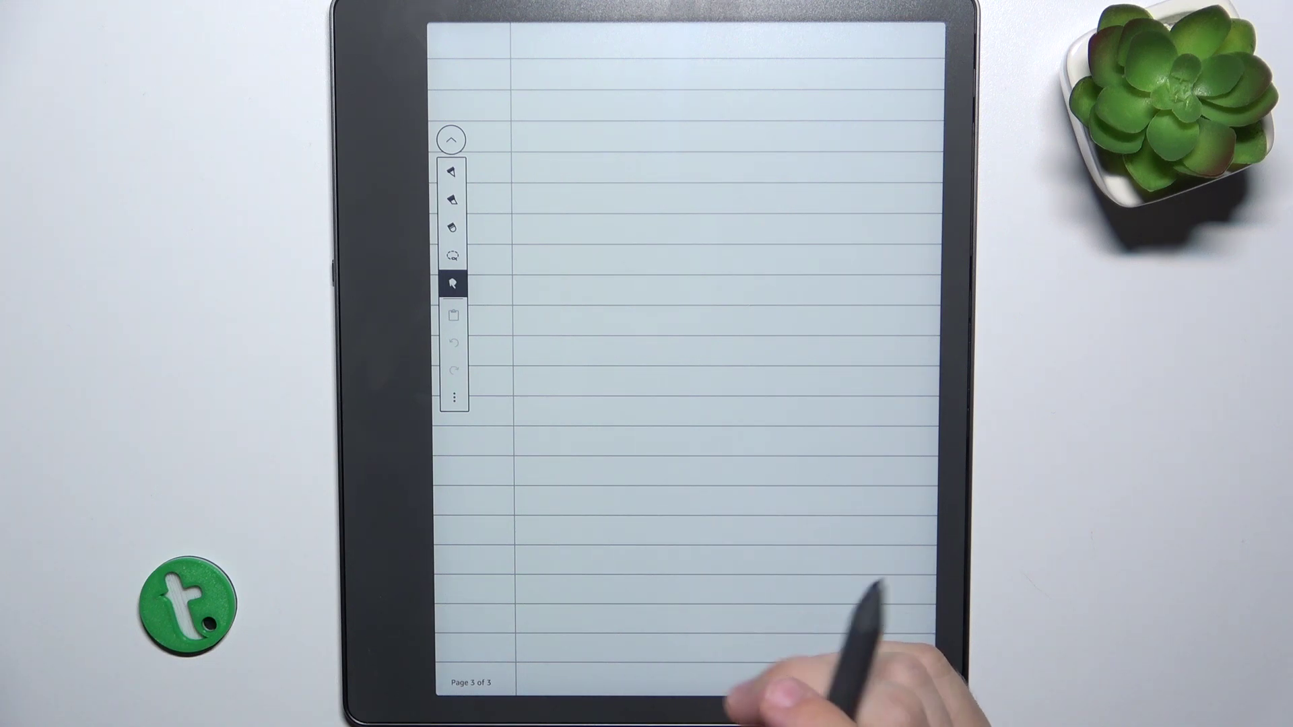
Swipe past the last page to add blank lined pages until it shows Page 9 of 9.
left_click_drag(859, 455, 606, 455)
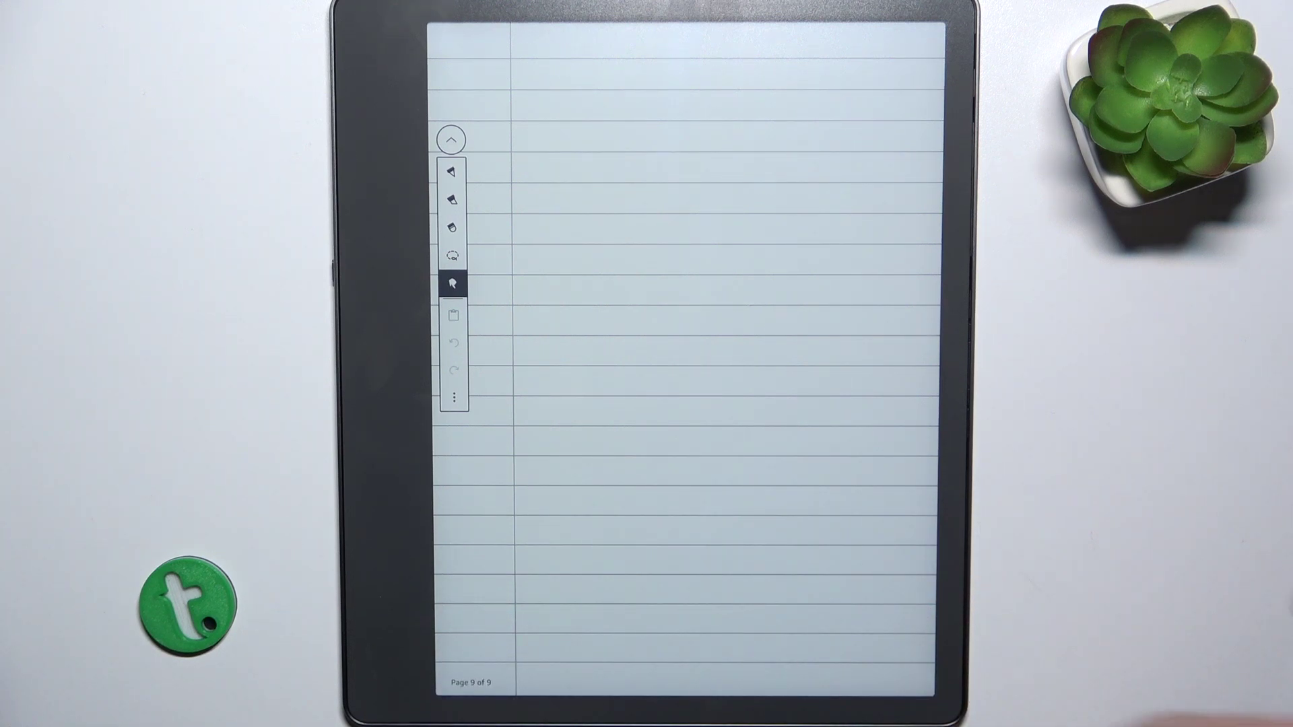
Close the toolbar and overview tips, return to Notebooks, and decline the passcode setup.
left_click(535, 511)
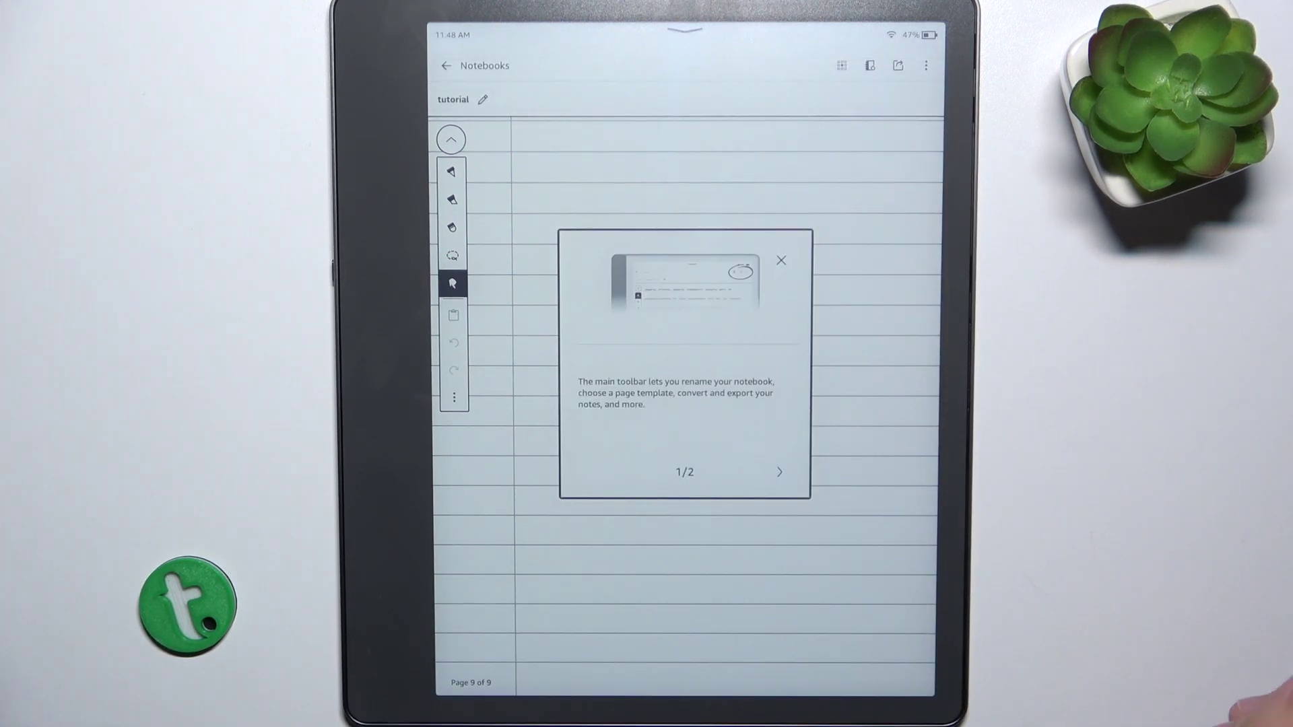
left_click(780, 262)
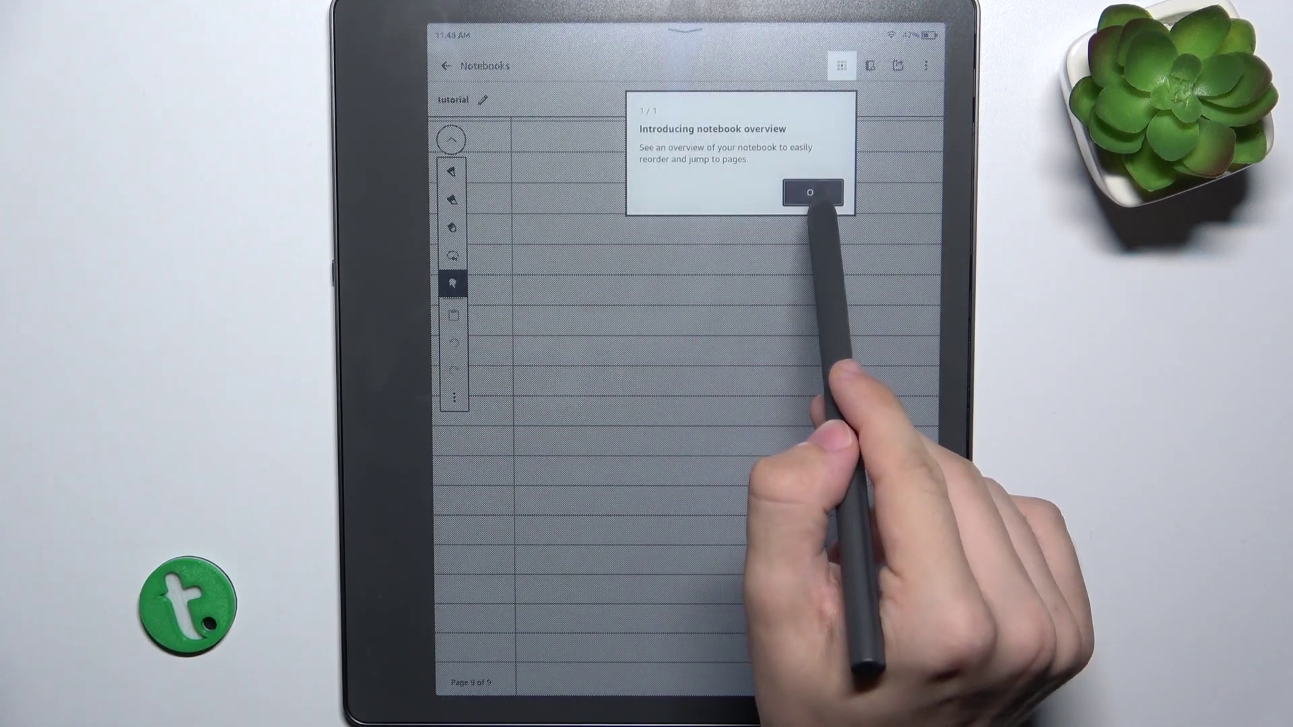
left_click(814, 192)
left_click(446, 65)
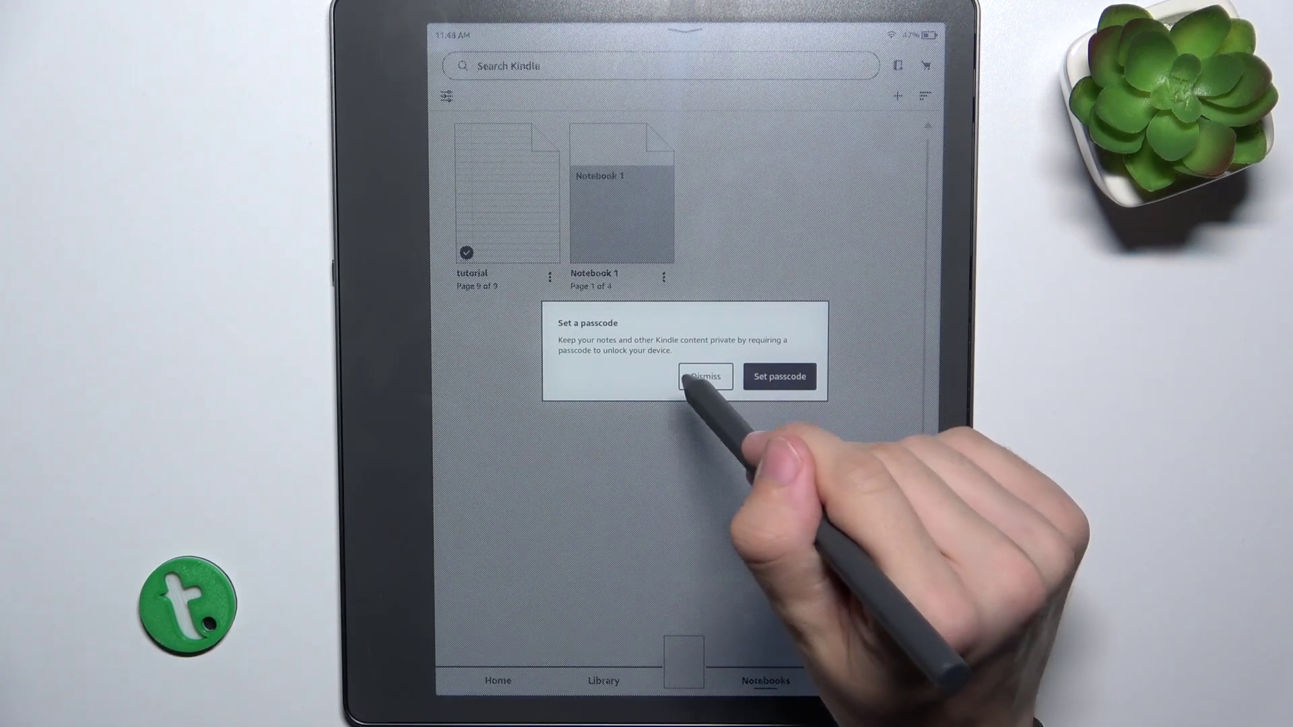
left_click(706, 376)
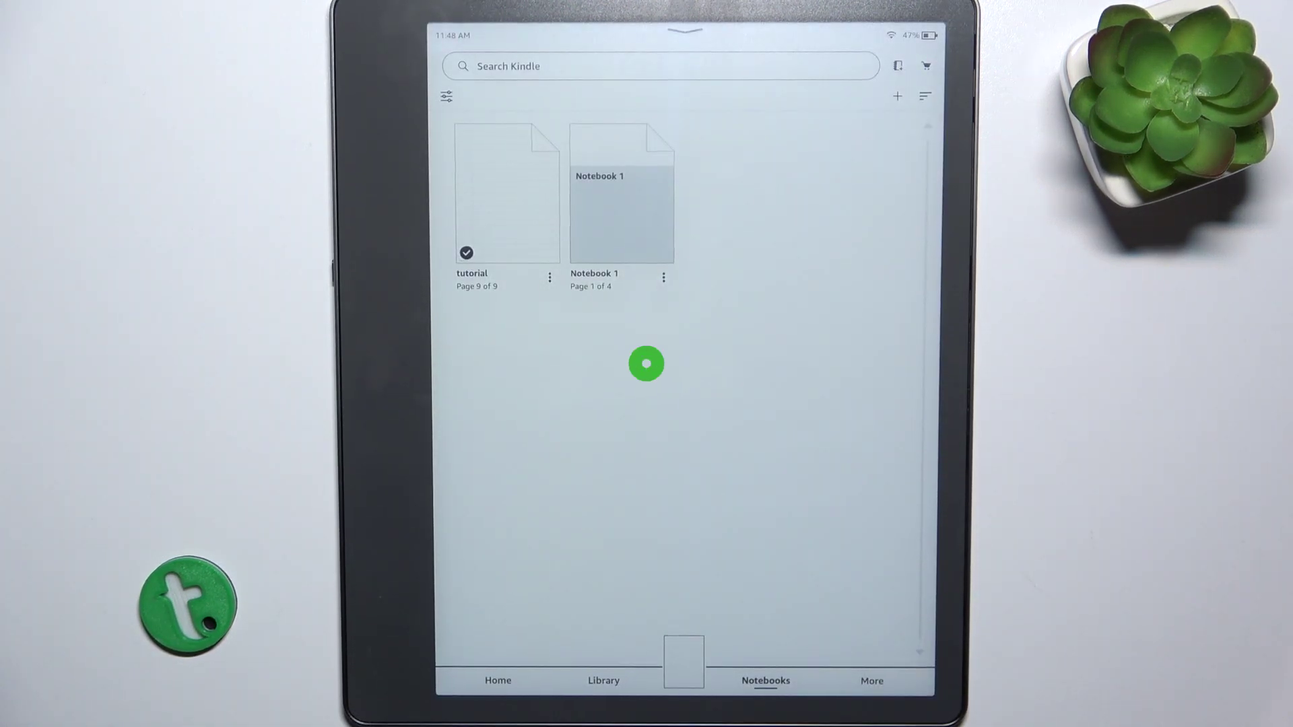